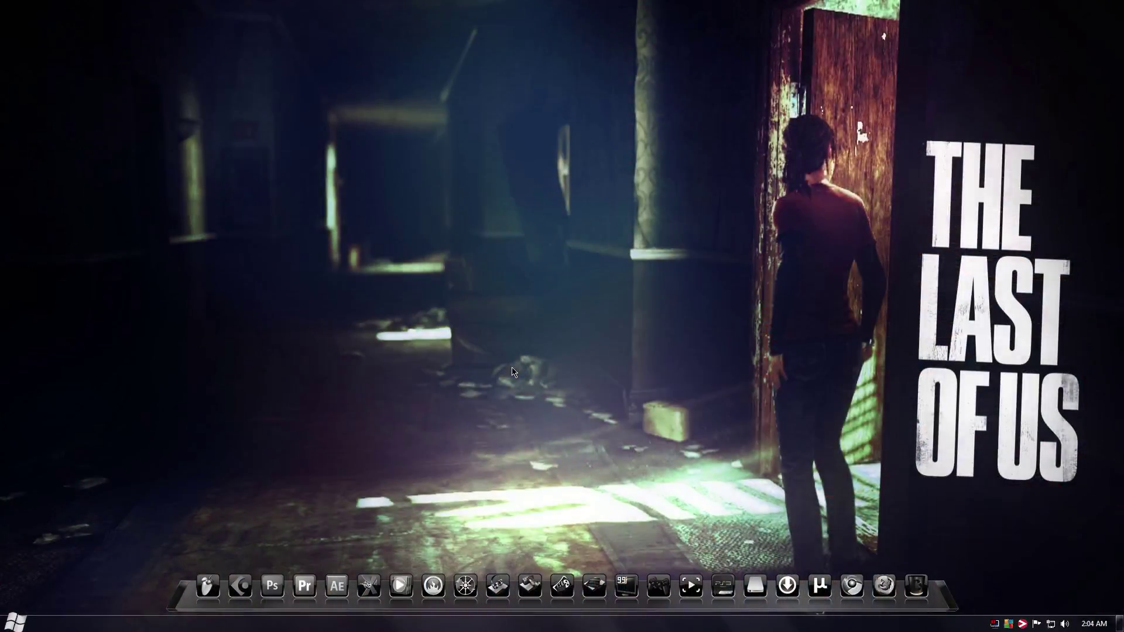
# Launch FL Studio and enable the Akai MPK49 as a MIDI input in MIDI Settings
pyautogui.click(208, 576)
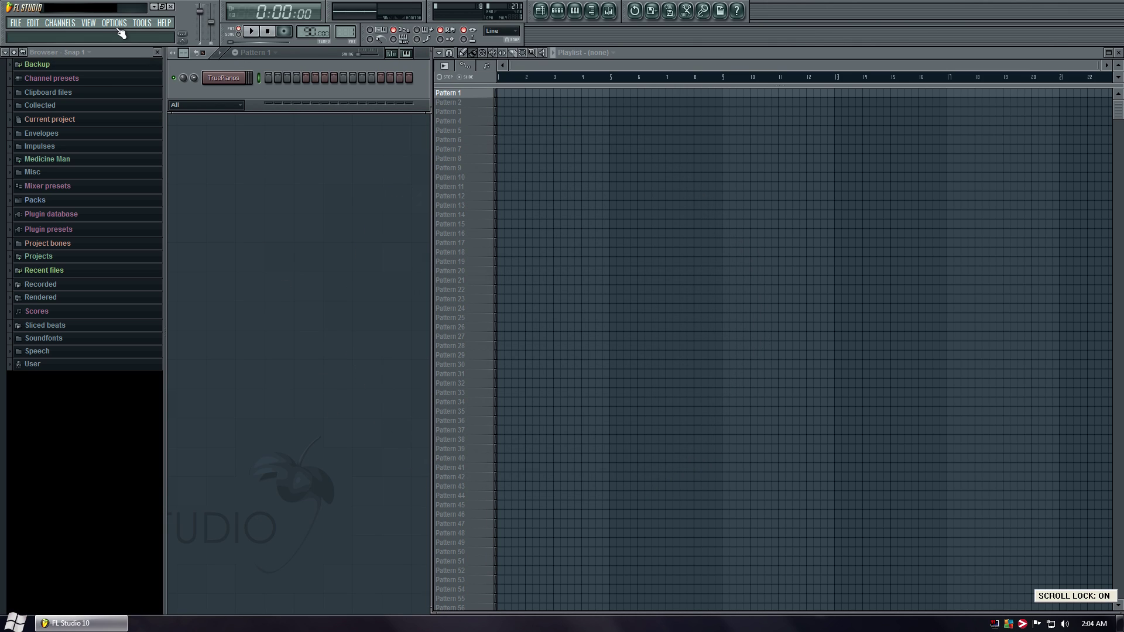
pyautogui.click(119, 25)
pyautogui.click(128, 50)
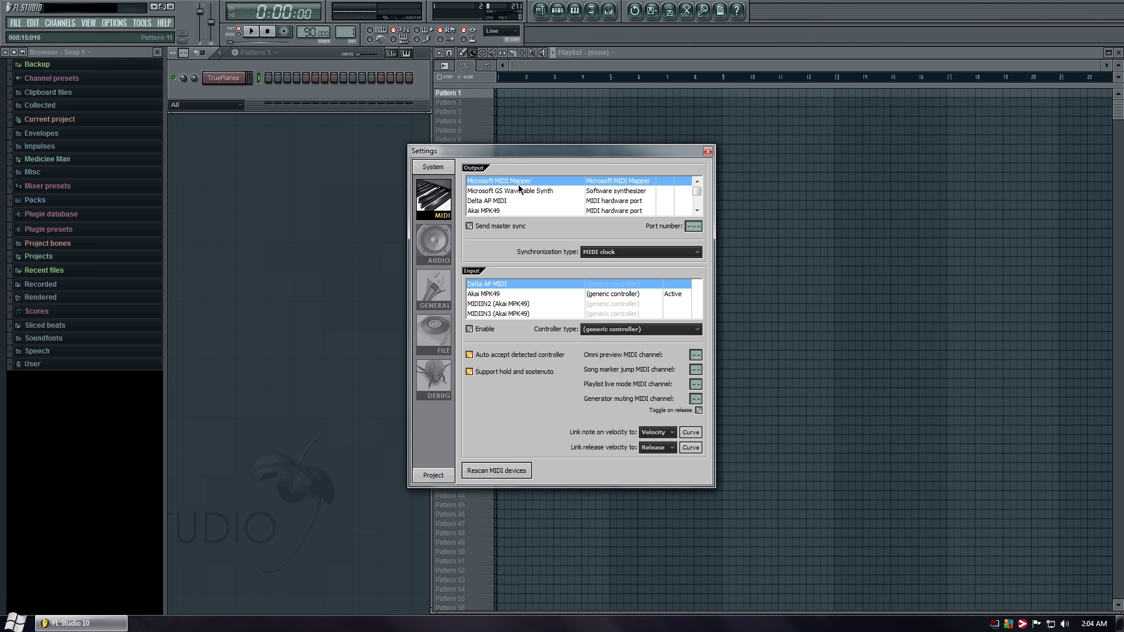
pyautogui.click(491, 294)
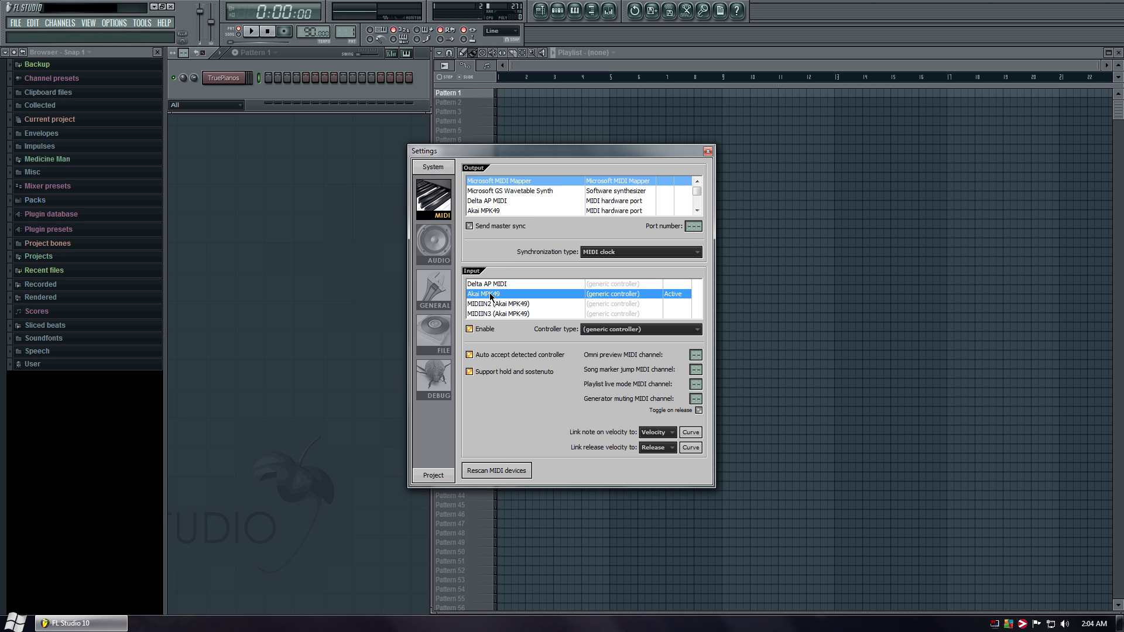
pyautogui.click(485, 329)
# Test the controller with playback, then close the Settings window
pyautogui.press('space')
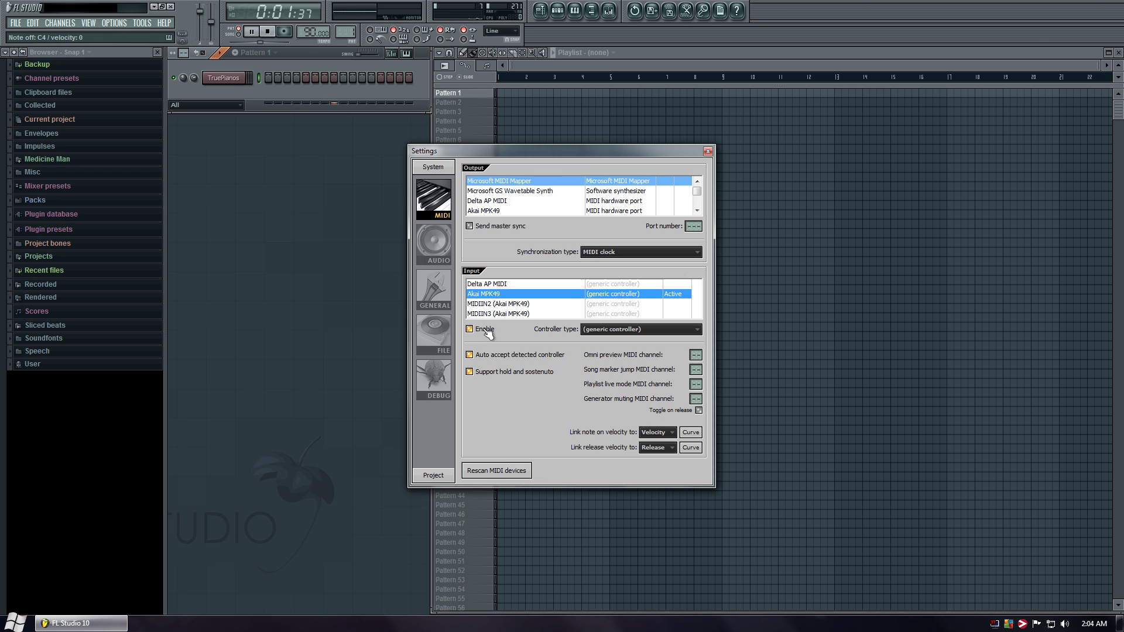
pyautogui.press('space')
pyautogui.press('r')
pyautogui.click(707, 151)
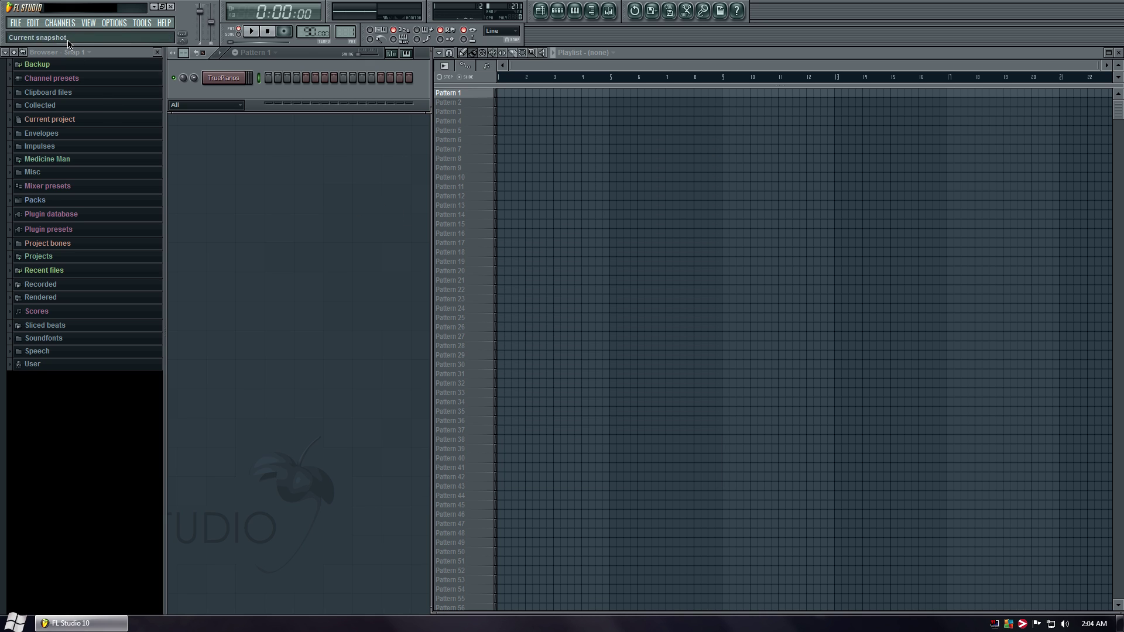
# Start a new project from the Minimal > Empty template
pyautogui.click(17, 24)
pyautogui.moveTo(89, 45)
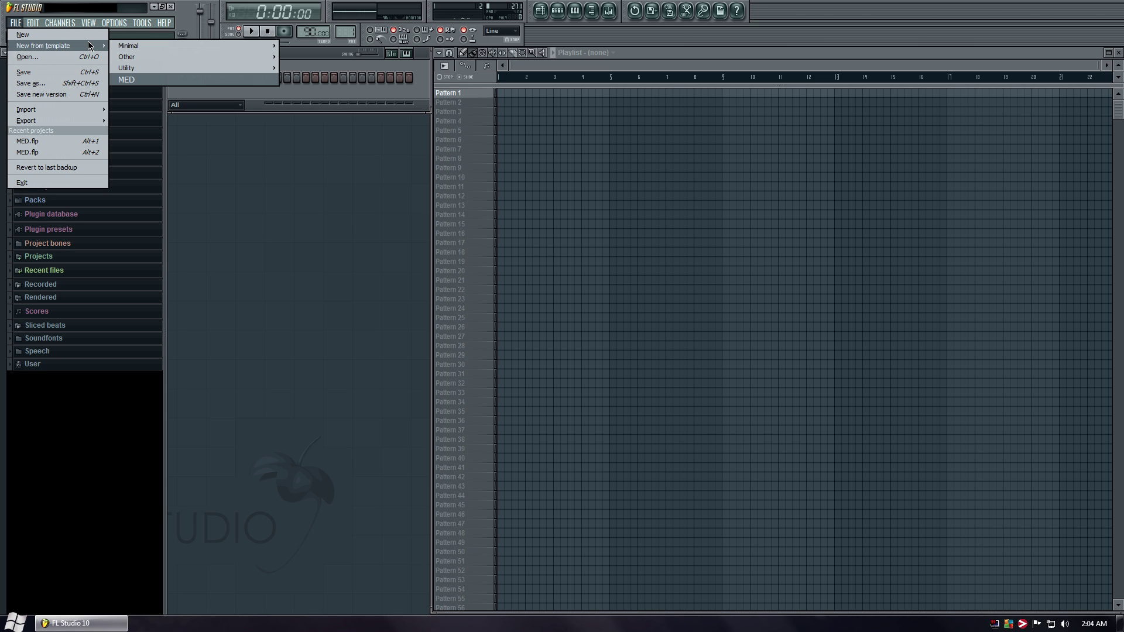
pyautogui.moveTo(134, 46)
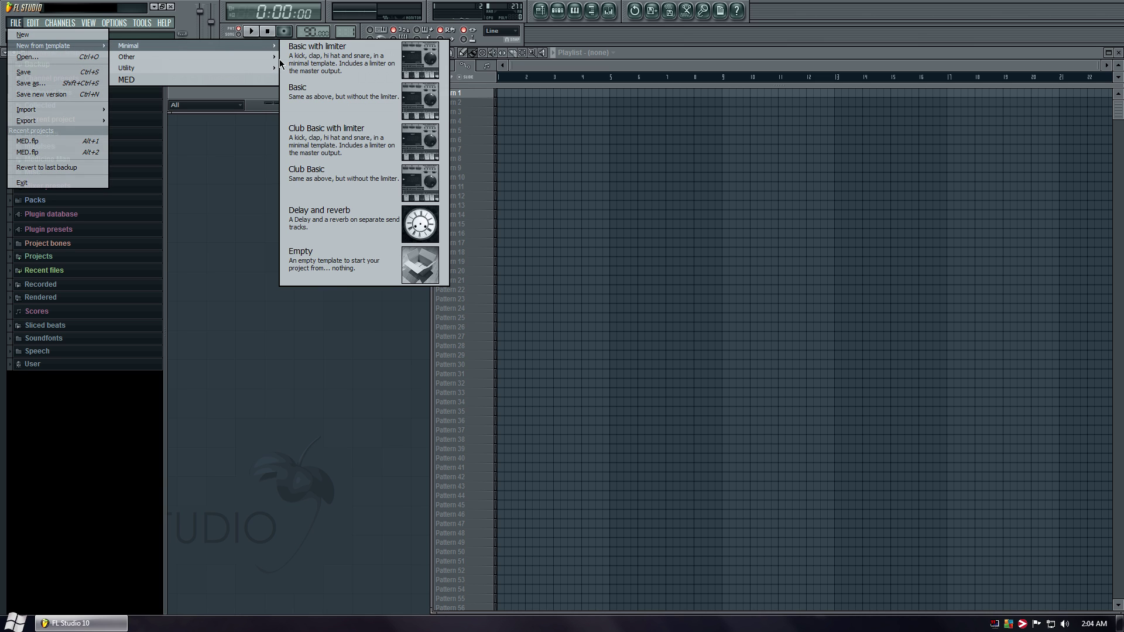
pyautogui.click(343, 269)
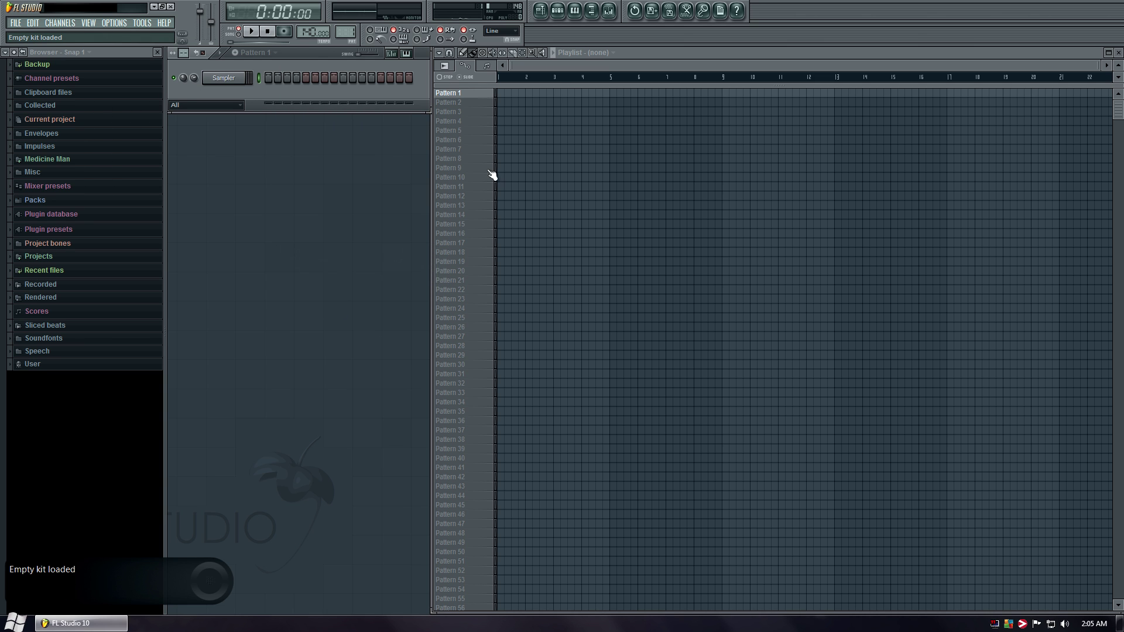
# In the Mixer, link Master volume, Insert 1 volume and Master panning to hardware controls
pyautogui.click(610, 11)
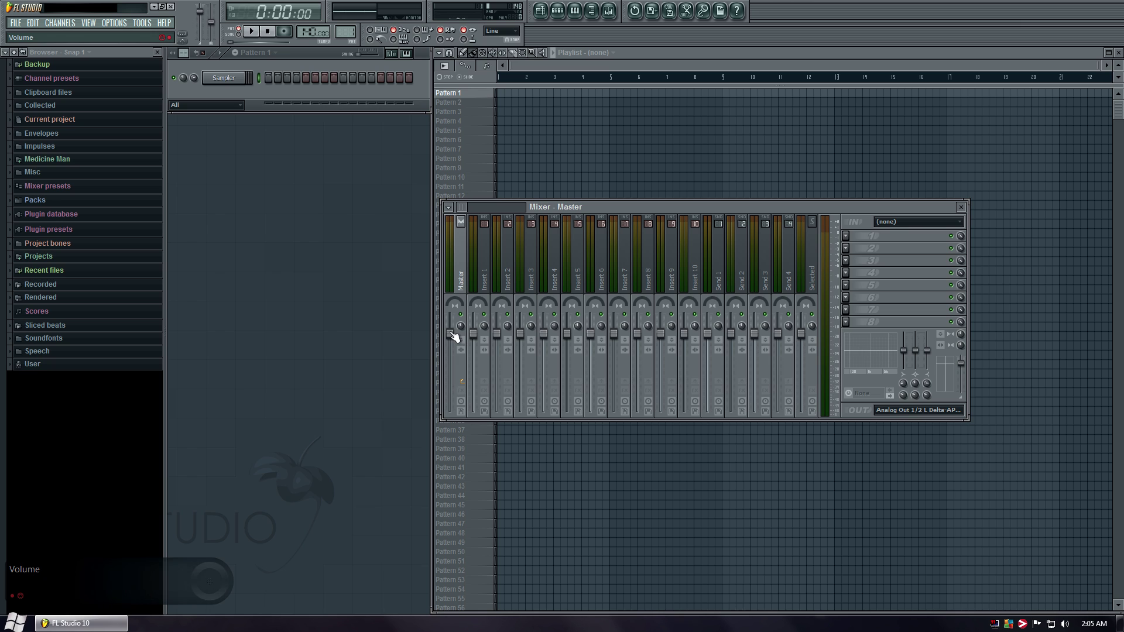
pyautogui.rightClick(454, 336)
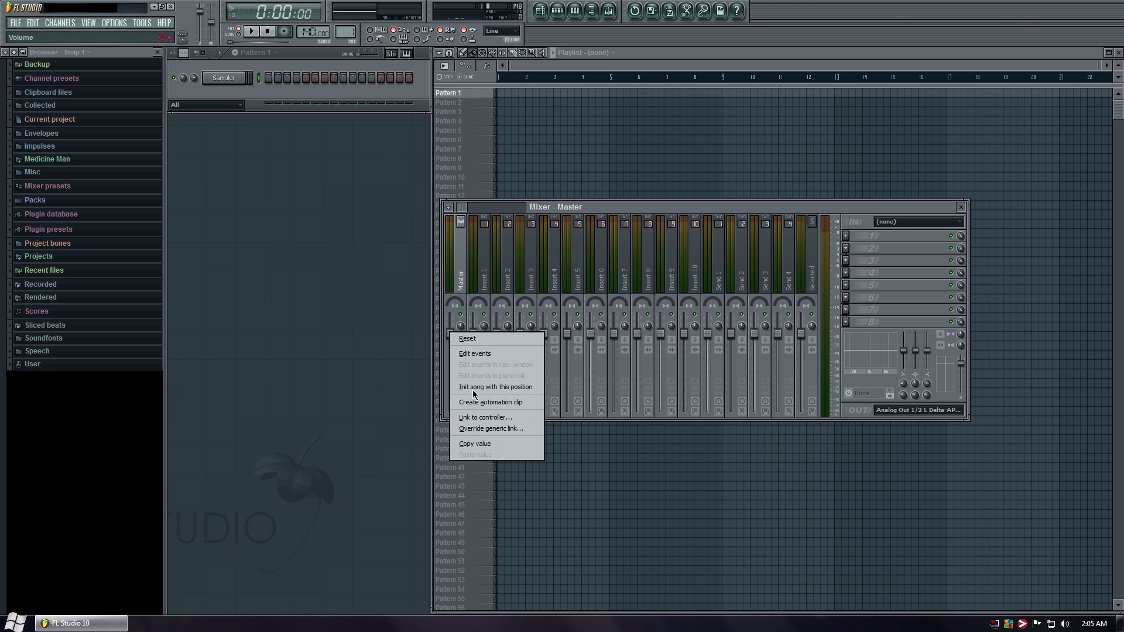
pyautogui.click(483, 418)
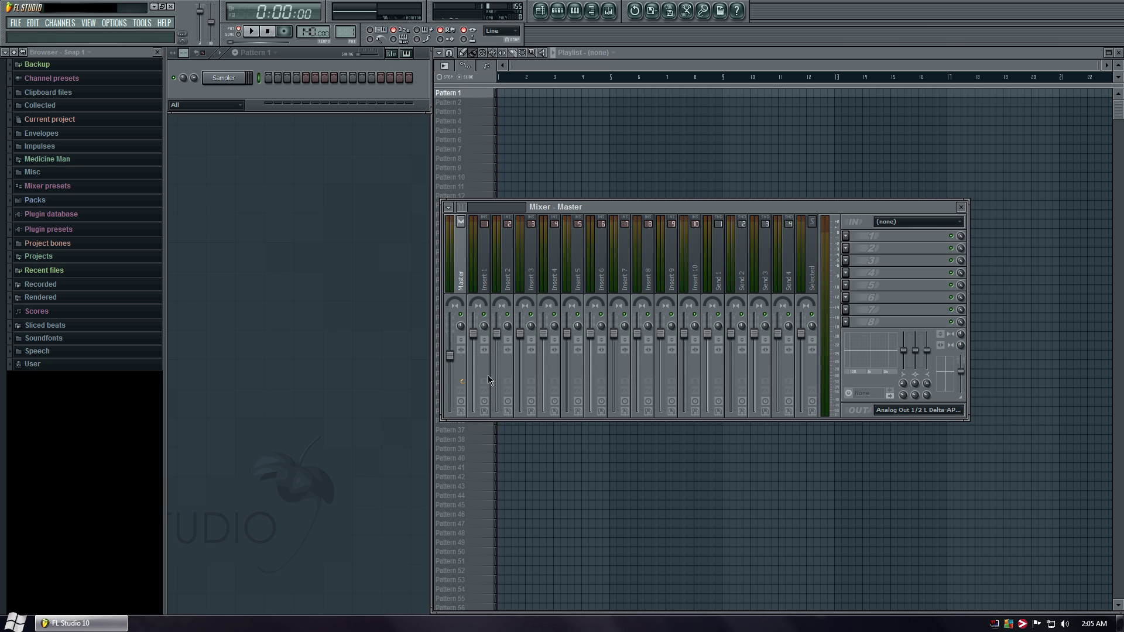
pyautogui.rightClick(474, 334)
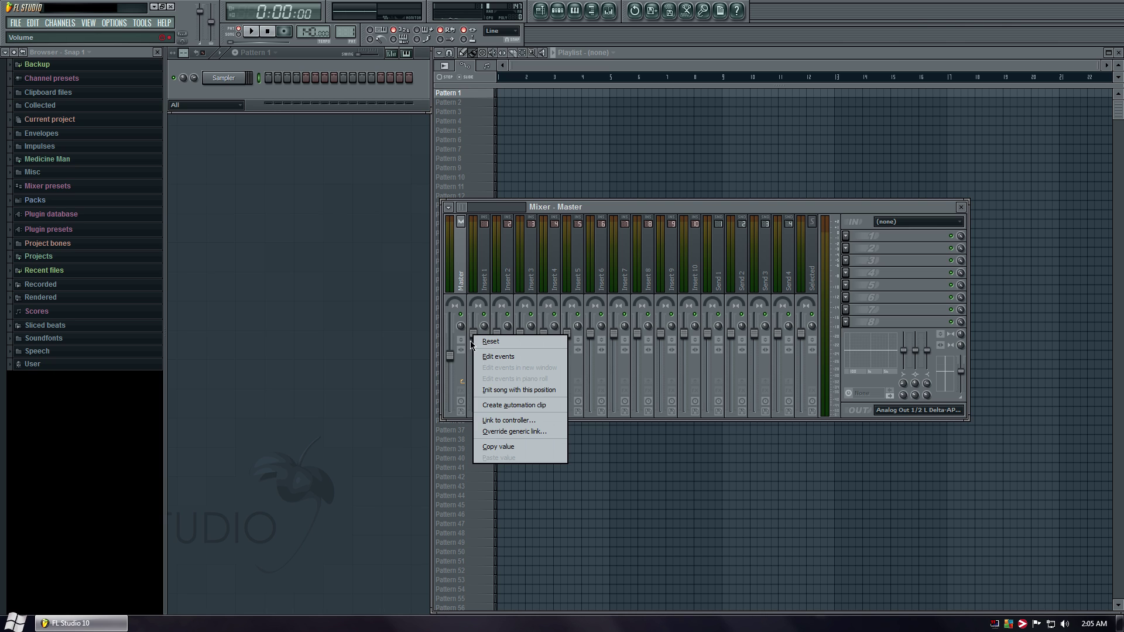
pyautogui.click(494, 420)
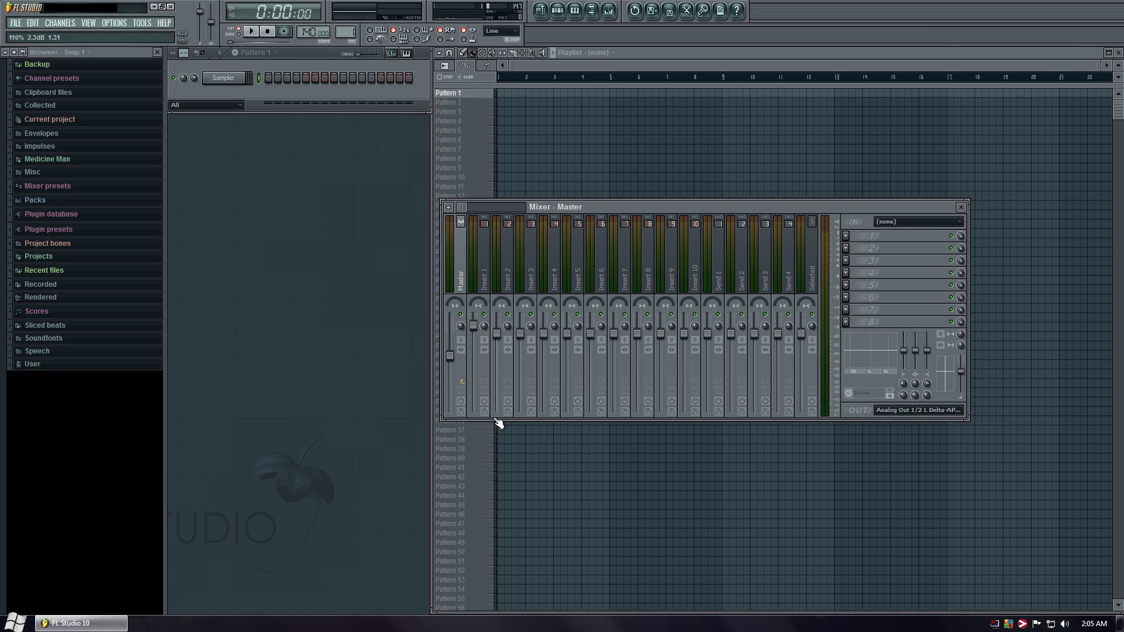
pyautogui.rightClick(454, 304)
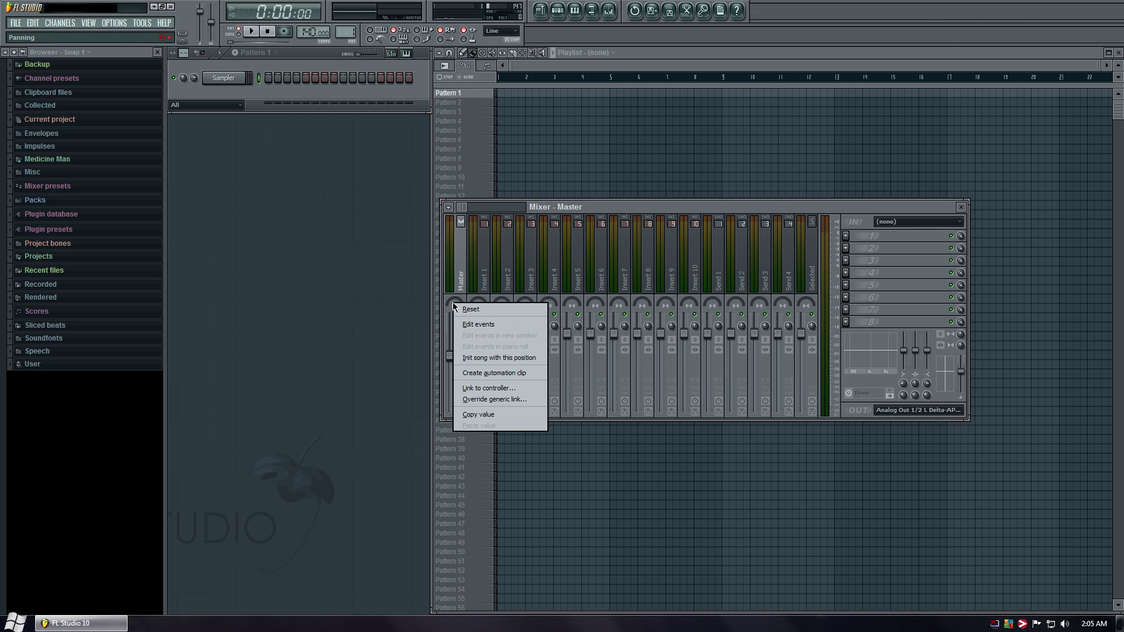
pyautogui.click(486, 390)
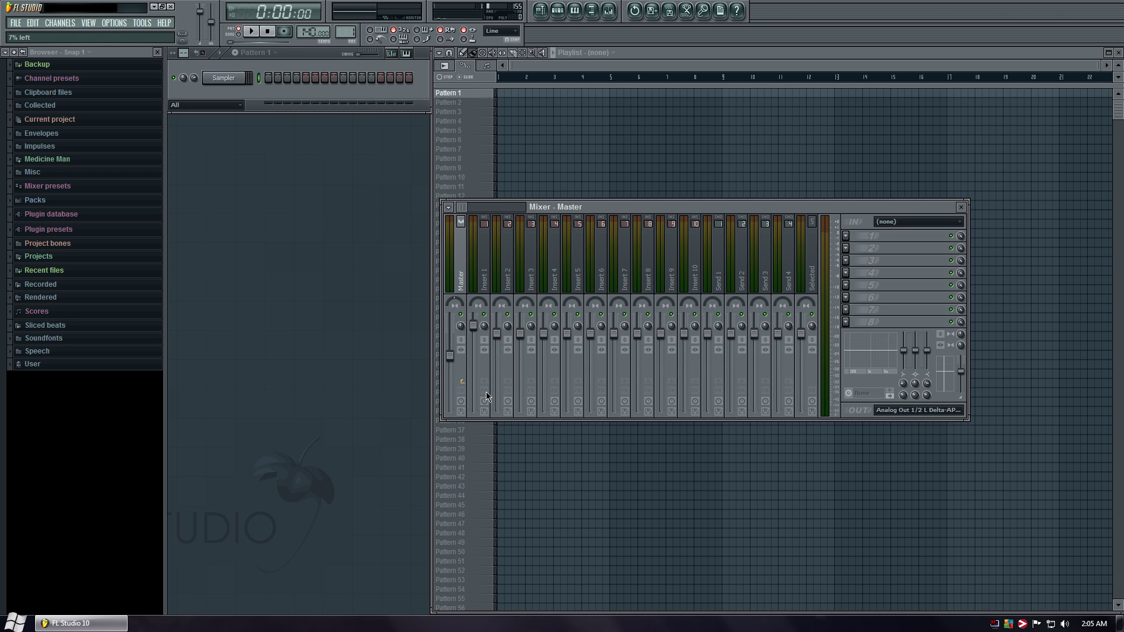
# Save the project as 'Test' in the Templates > Power user folder
pyautogui.click(12, 23)
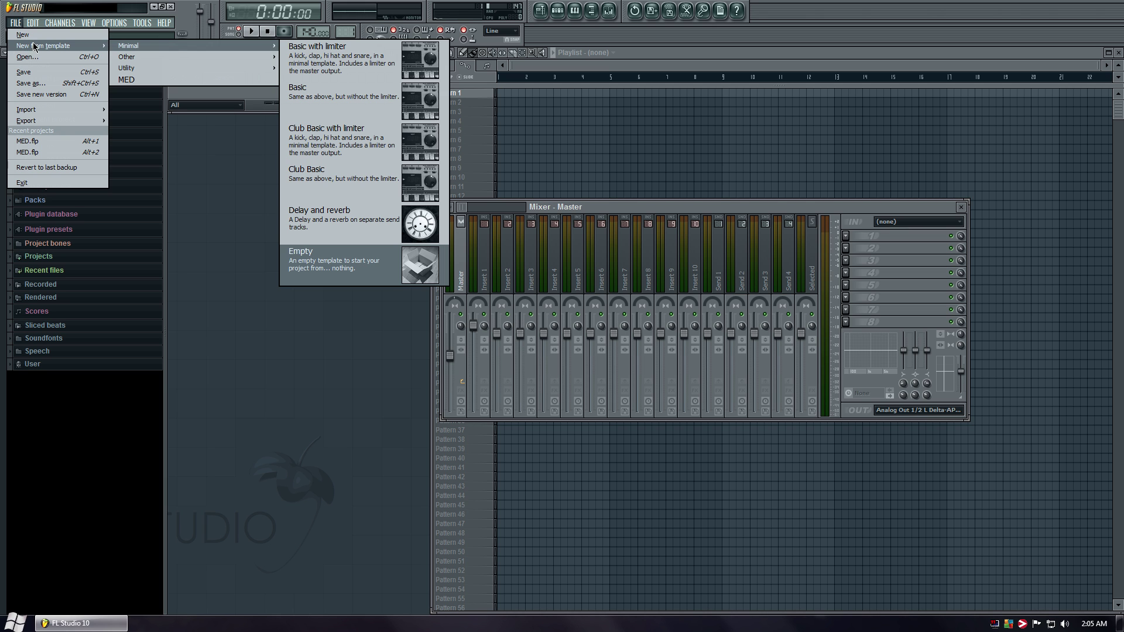
pyautogui.click(61, 85)
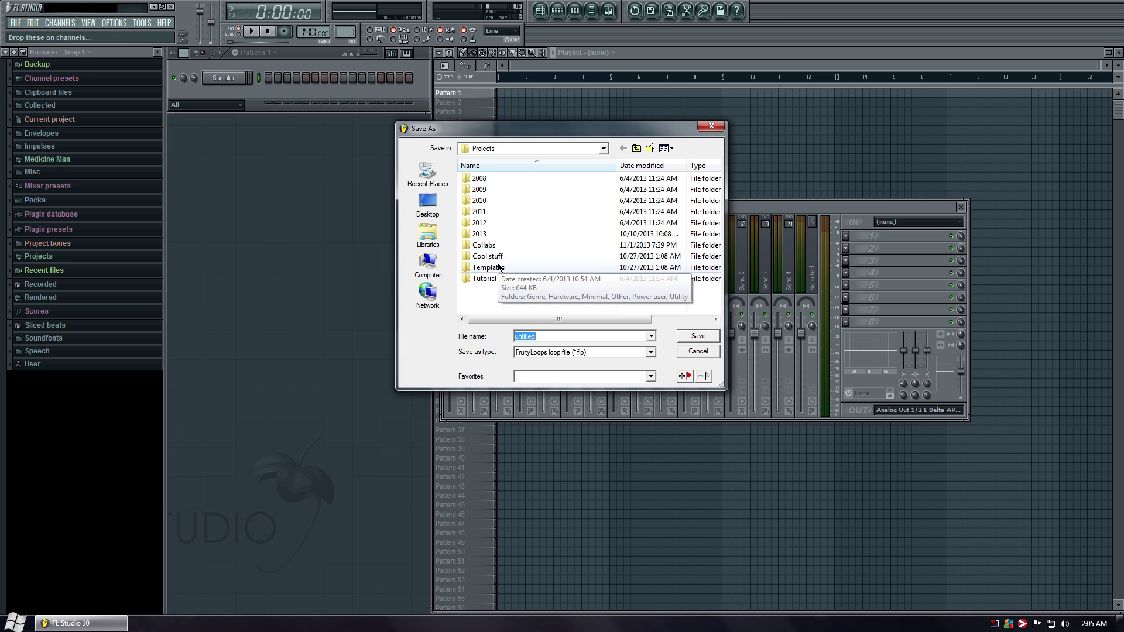
pyautogui.doubleClick(488, 266)
pyautogui.doubleClick(489, 223)
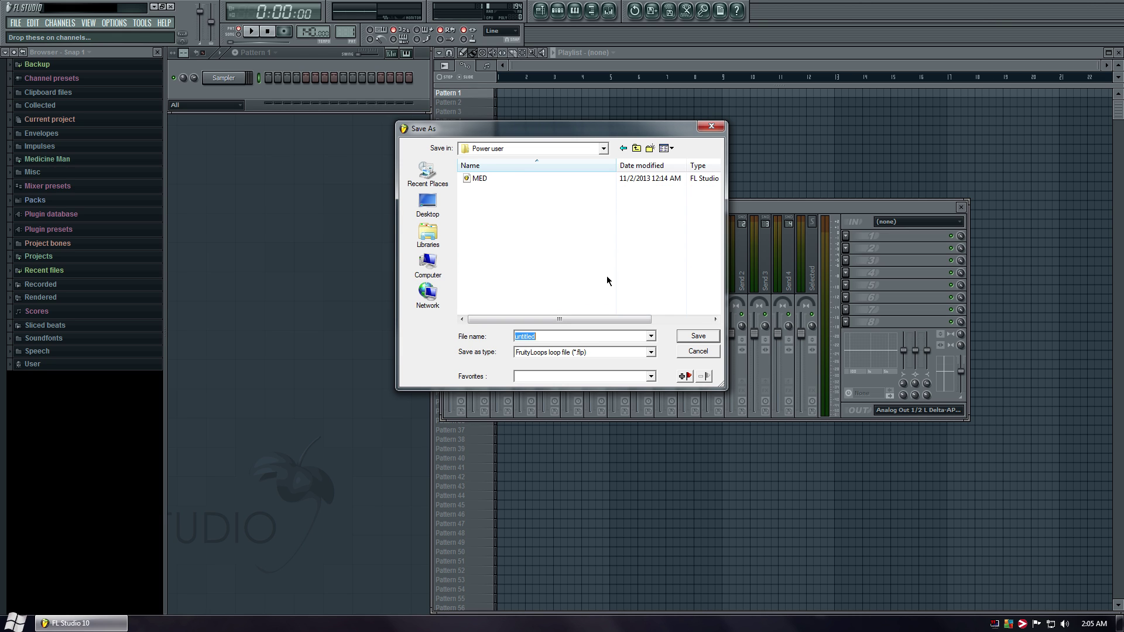
pyautogui.write('Test')
pyautogui.click(700, 336)
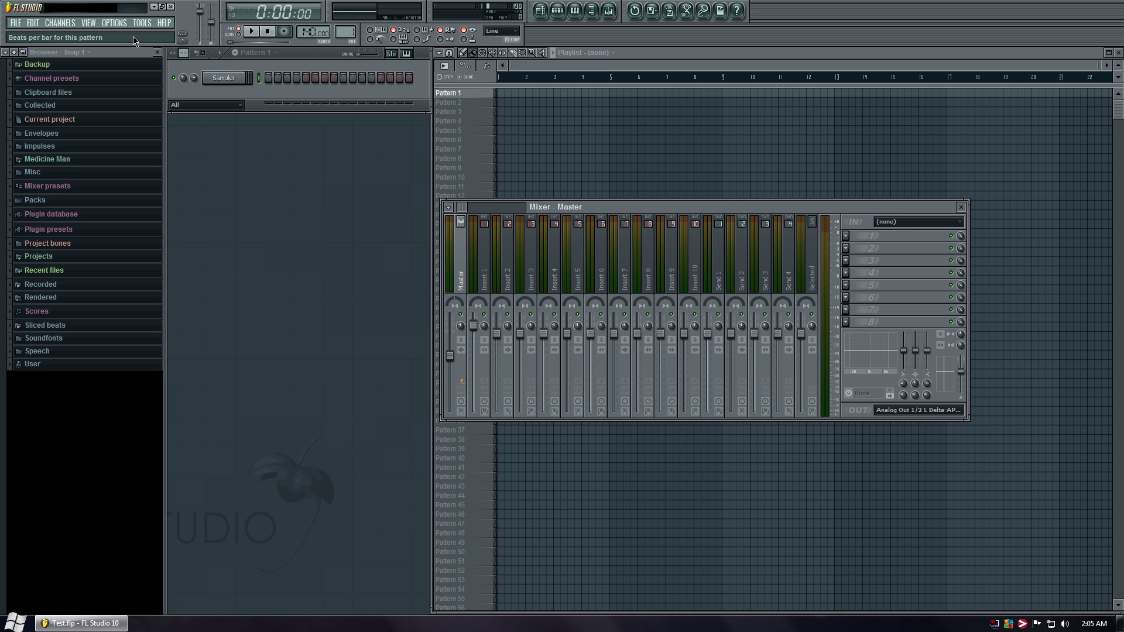
# Restart FL Studio and start a new project from the Test template
pyautogui.click(173, 7)
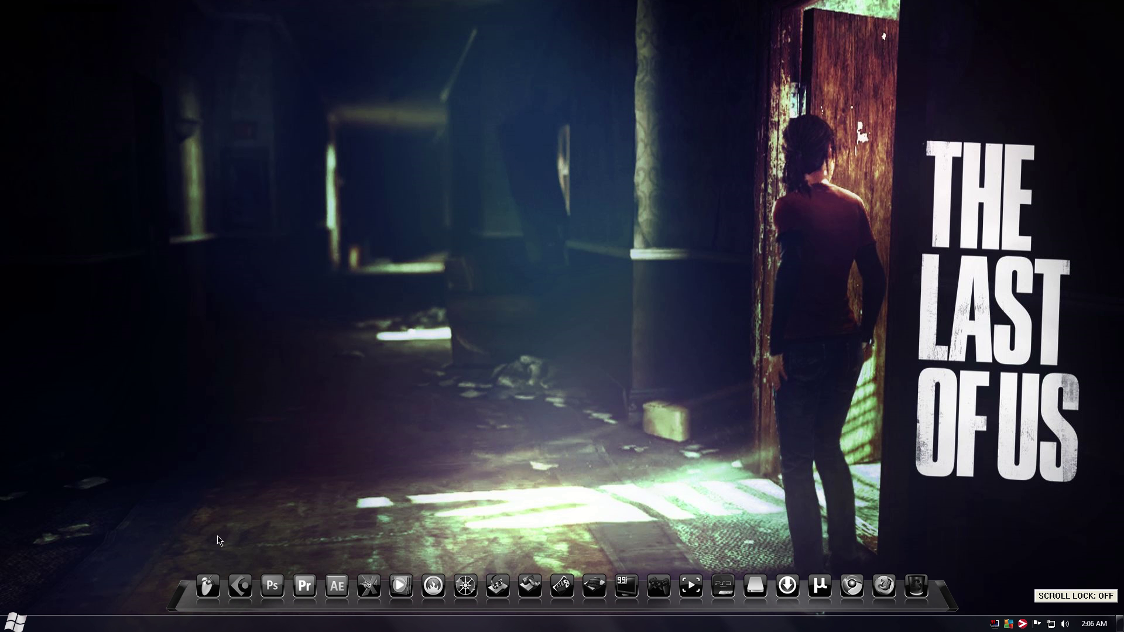
pyautogui.click(206, 587)
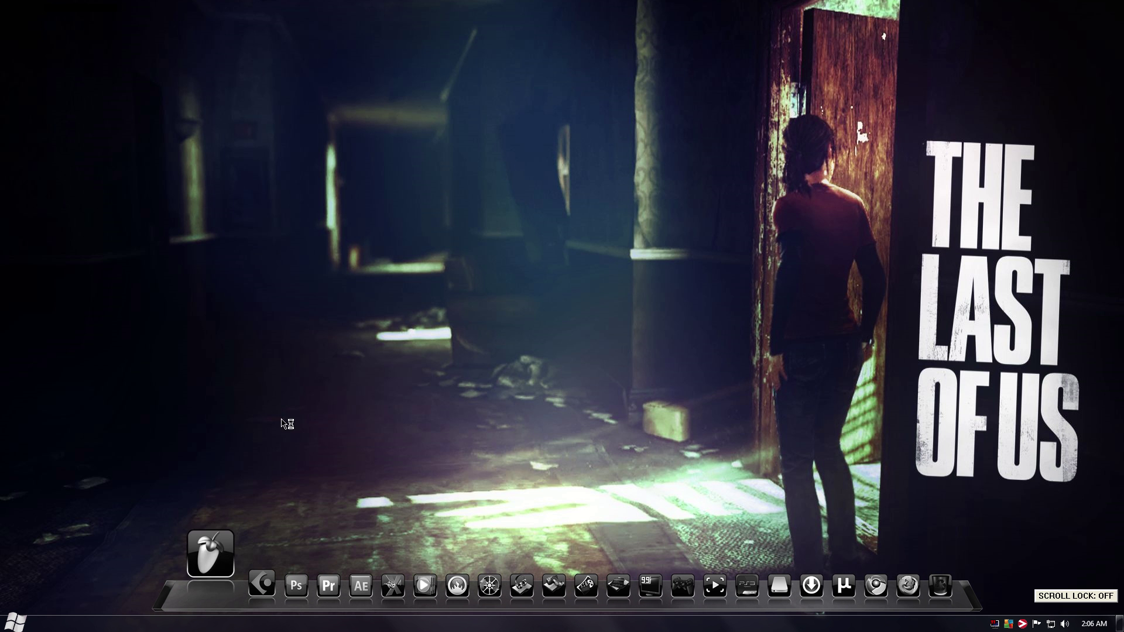
pyautogui.press('Scroll_Lock')
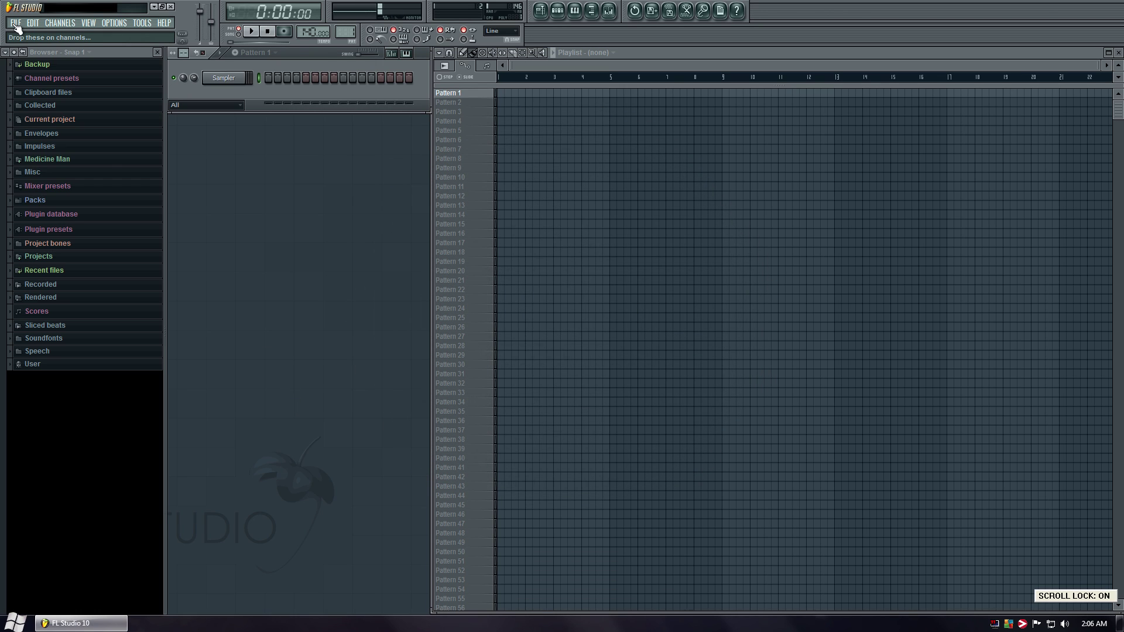
pyautogui.click(17, 23)
pyautogui.moveTo(36, 45)
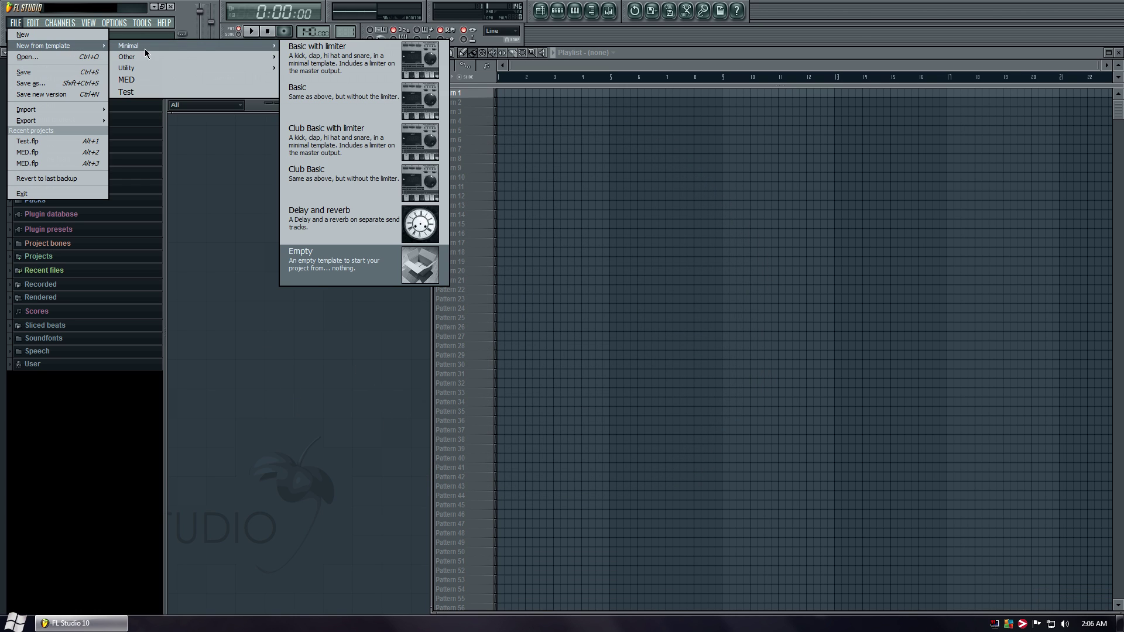
pyautogui.click(199, 93)
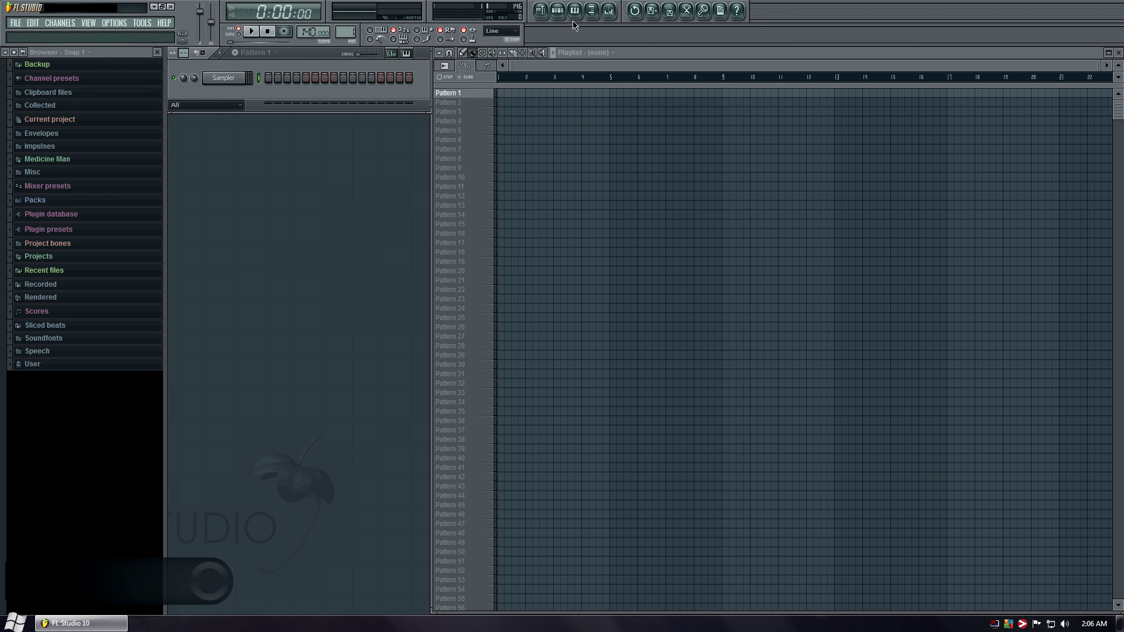
# Check the Mixer, then quit FL Studio and answer the save prompt
pyautogui.click(608, 11)
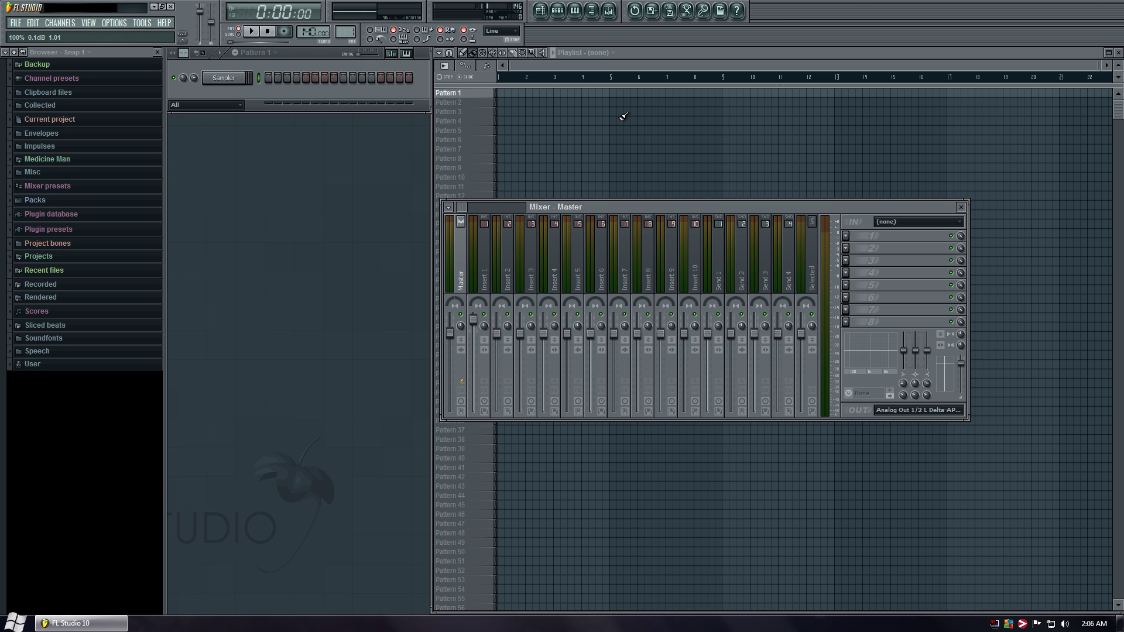
pyautogui.click(170, 7)
pyautogui.click(576, 353)
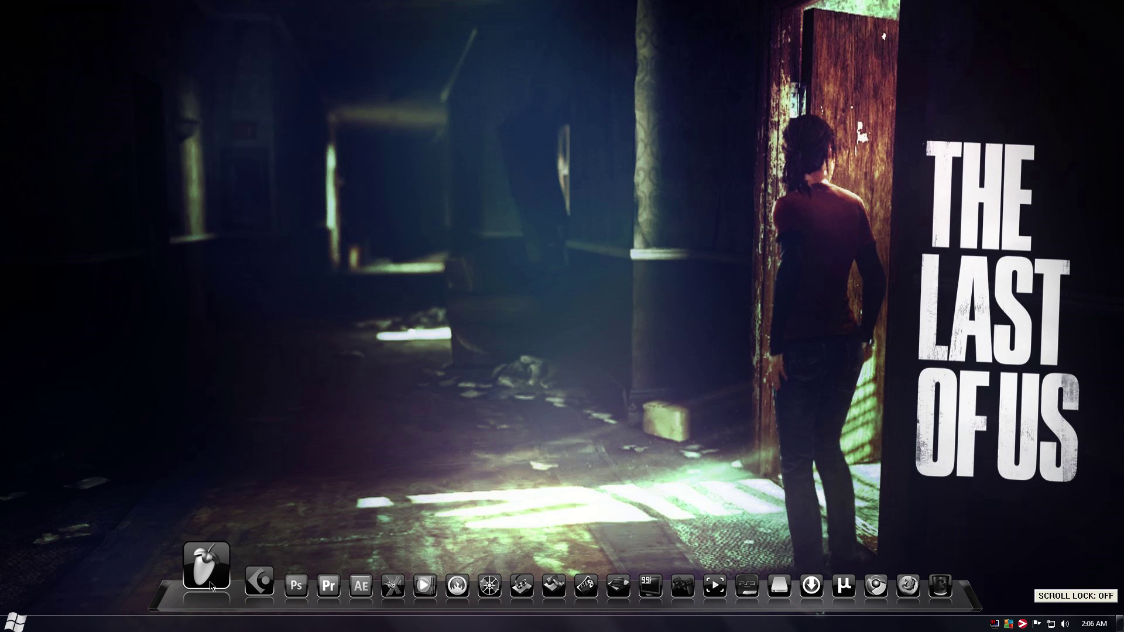
# Relaunch FL Studio, raise the Master volume and lower the tempo to 132 BPM
pyautogui.press('Scroll_Lock')
pyautogui.click(206, 570)
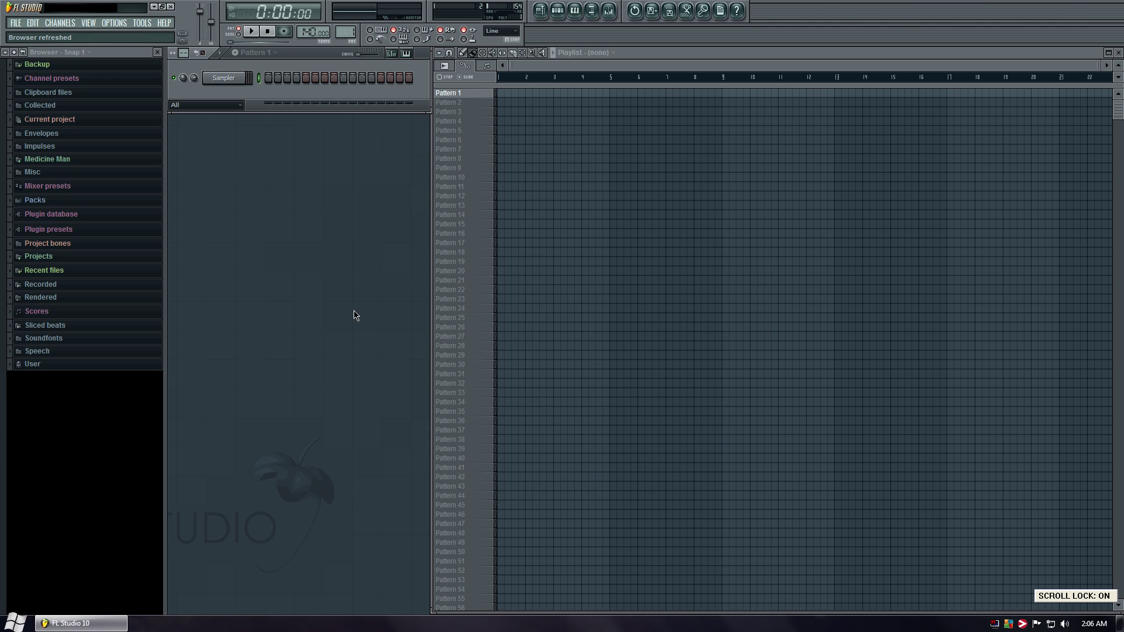
pyautogui.click(608, 11)
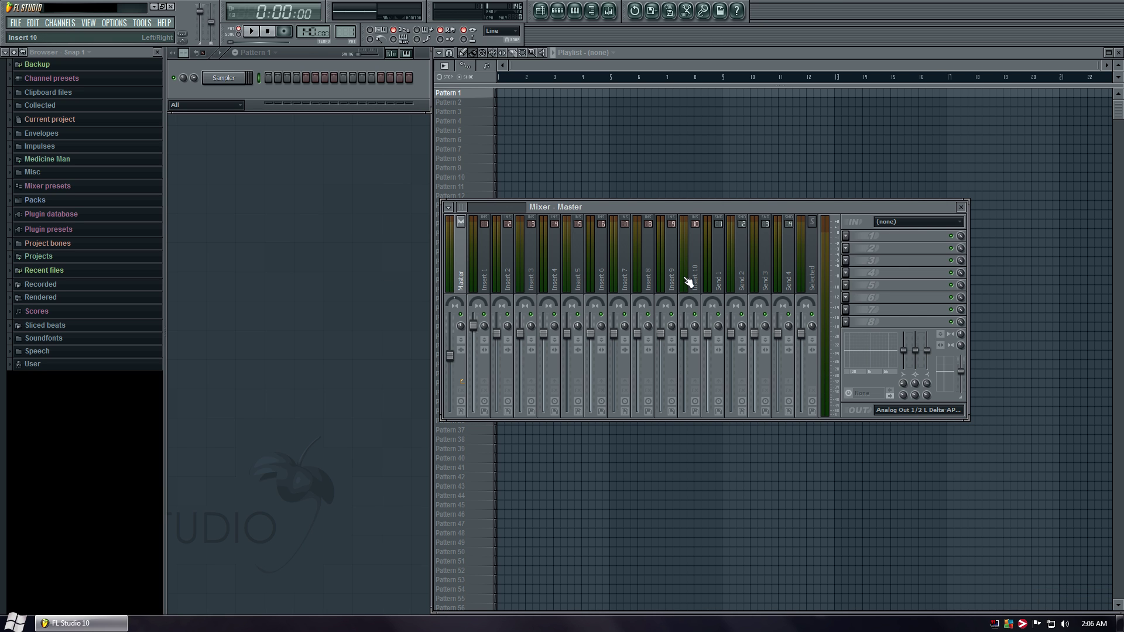
pyautogui.moveTo(449, 355)
pyautogui.mouseDown()
pyautogui.moveTo(450, 322)
pyautogui.moveTo(473, 336)
pyautogui.mouseUp()
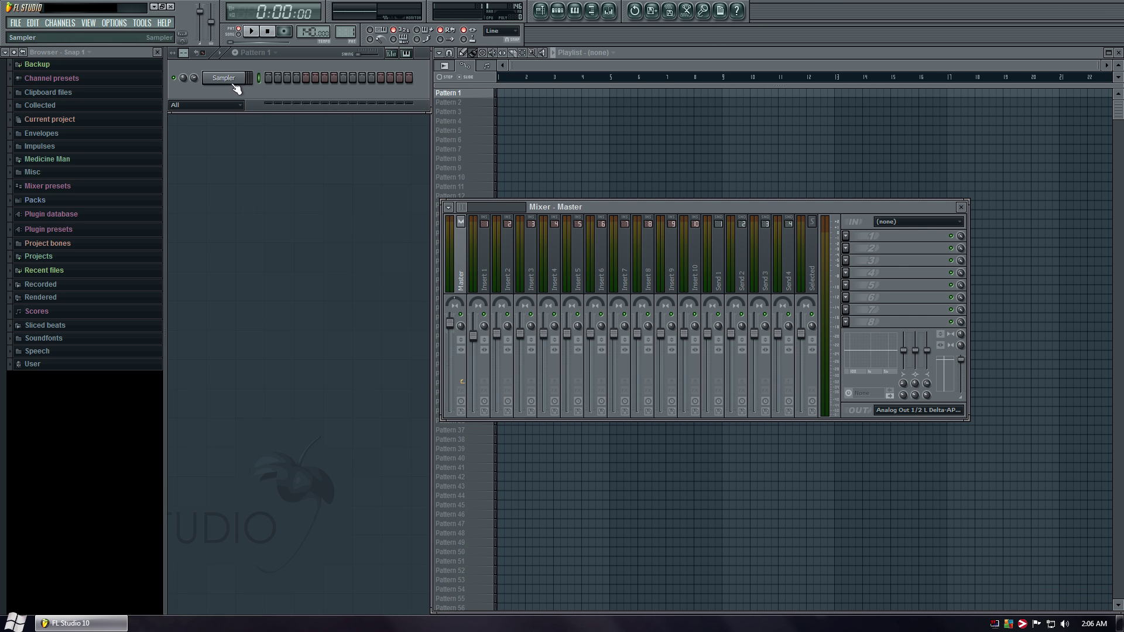
pyautogui.moveTo(308, 32); pyautogui.dragTo(316, 49)
# Switch the selected mixer track through Insert 1, Insert 2 and back to Master
pyautogui.click(485, 268)
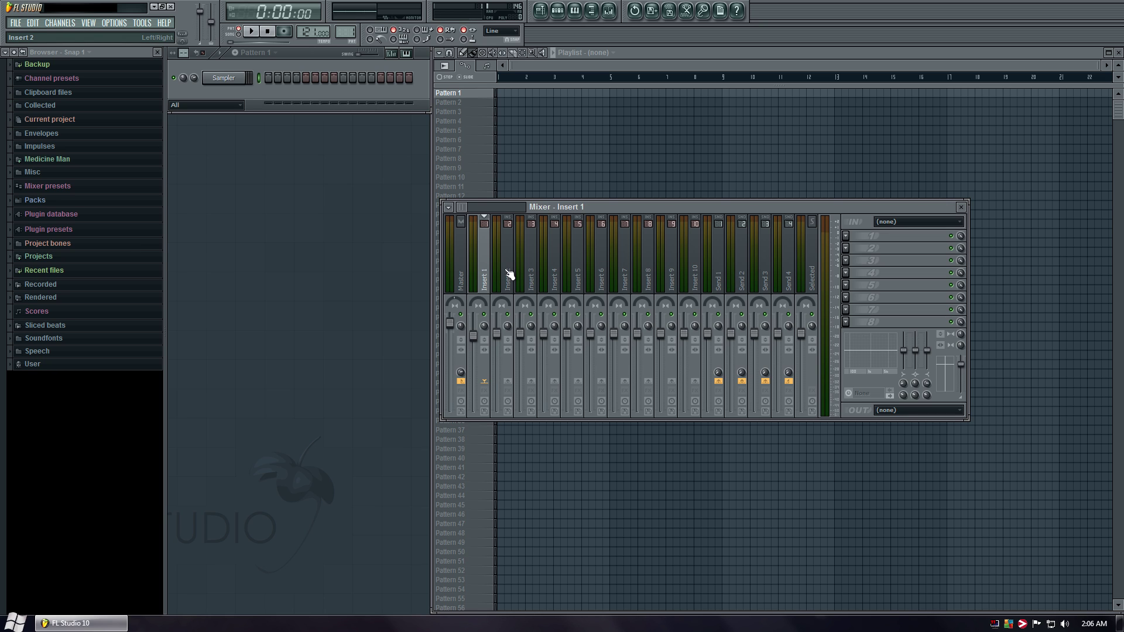
pyautogui.click(510, 275)
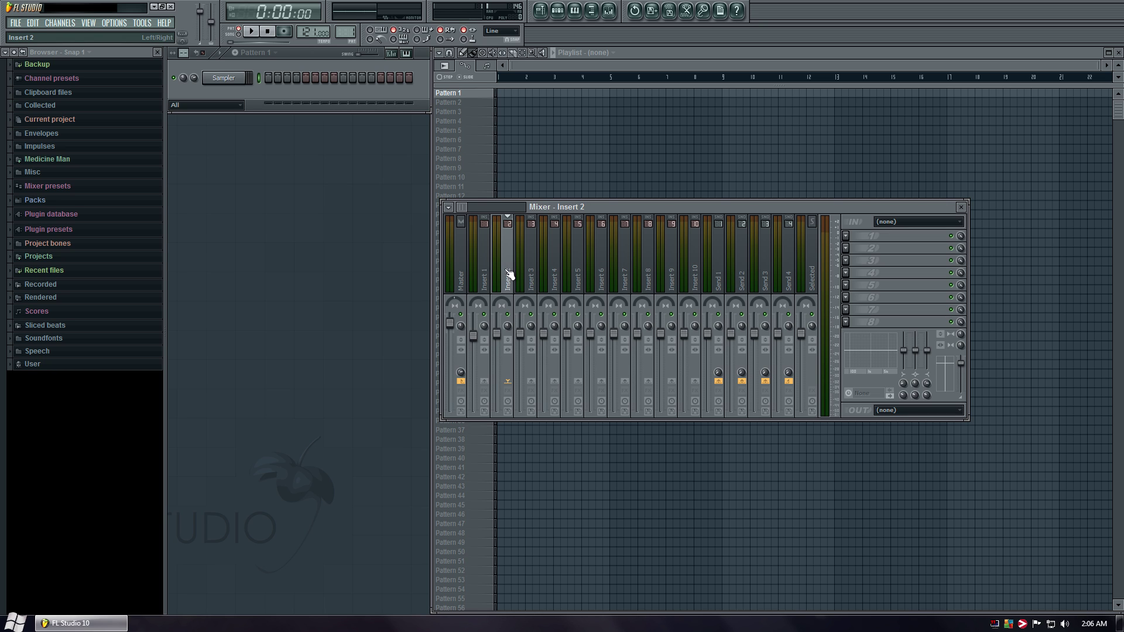
pyautogui.click(463, 263)
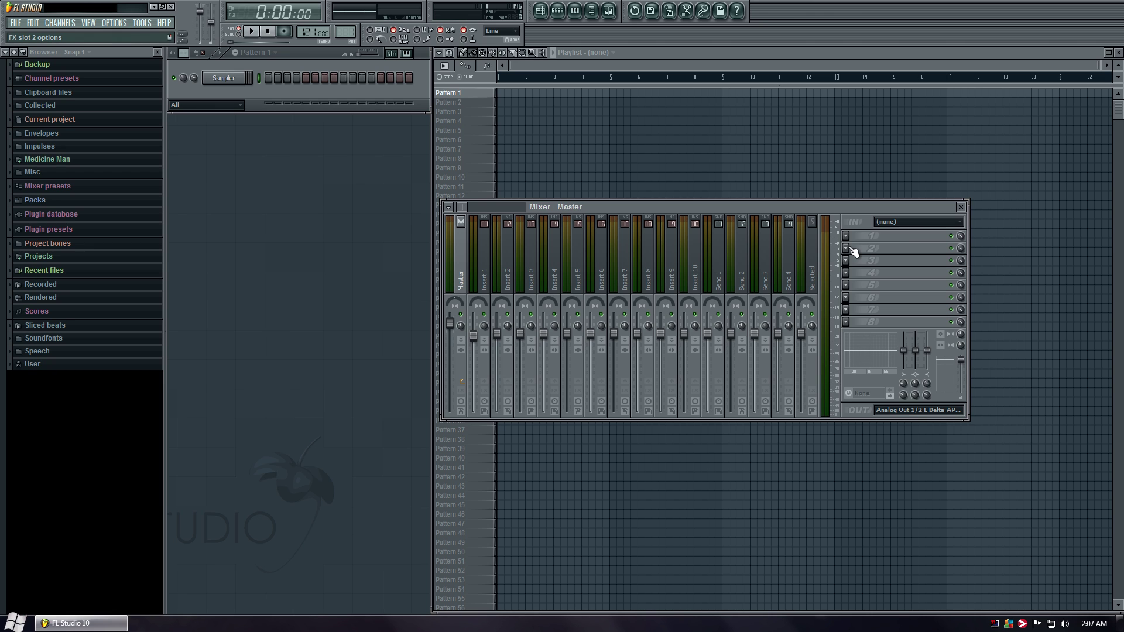
# Close the Mixer - Master window to reveal the empty Playlist
pyautogui.click(961, 208)
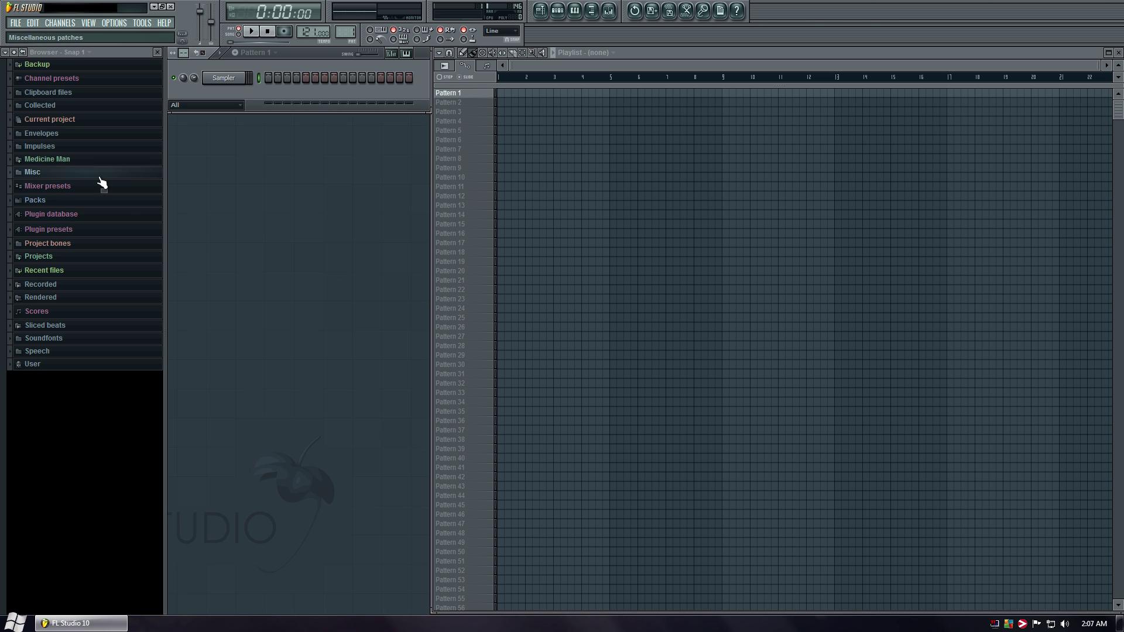